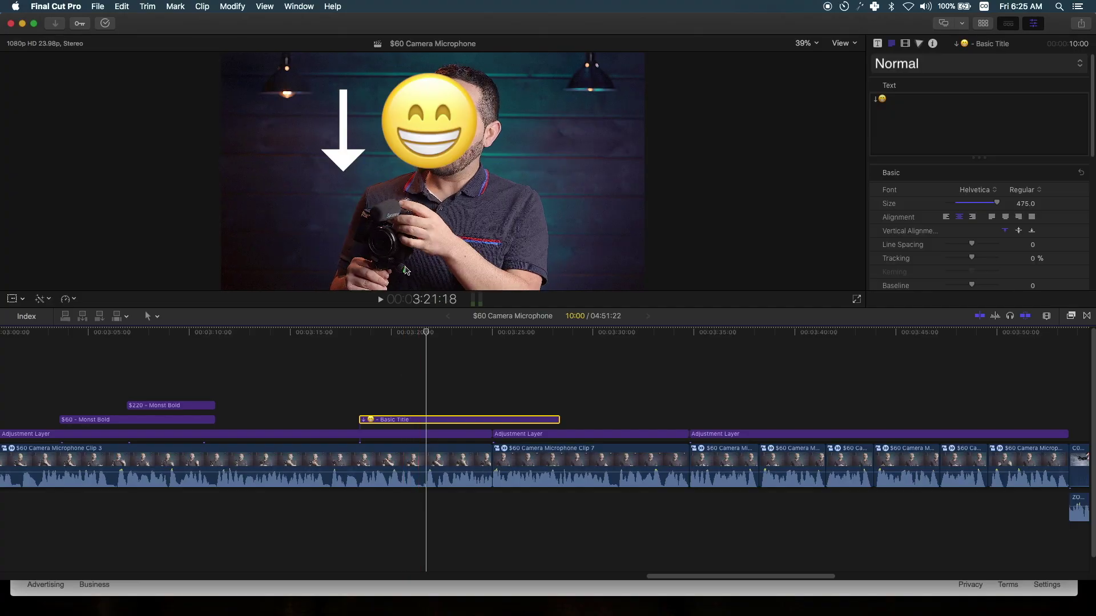
# - Preview the titles, browse Google Images results for 'arrow' in Safari, then return to Final Cut Pro
pyautogui.press('space')
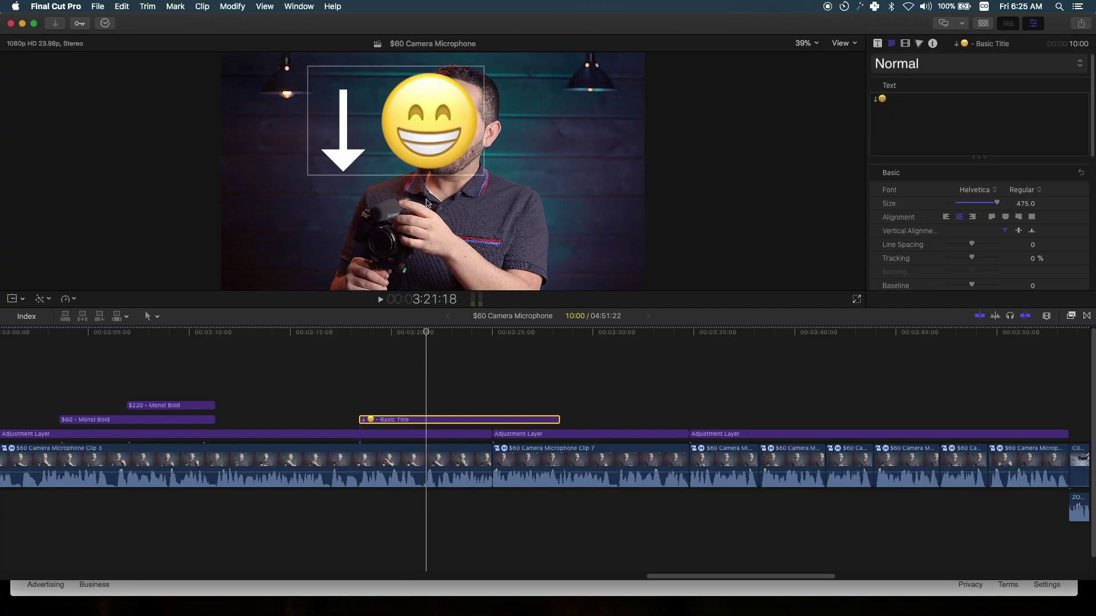
pyautogui.click(460, 596)
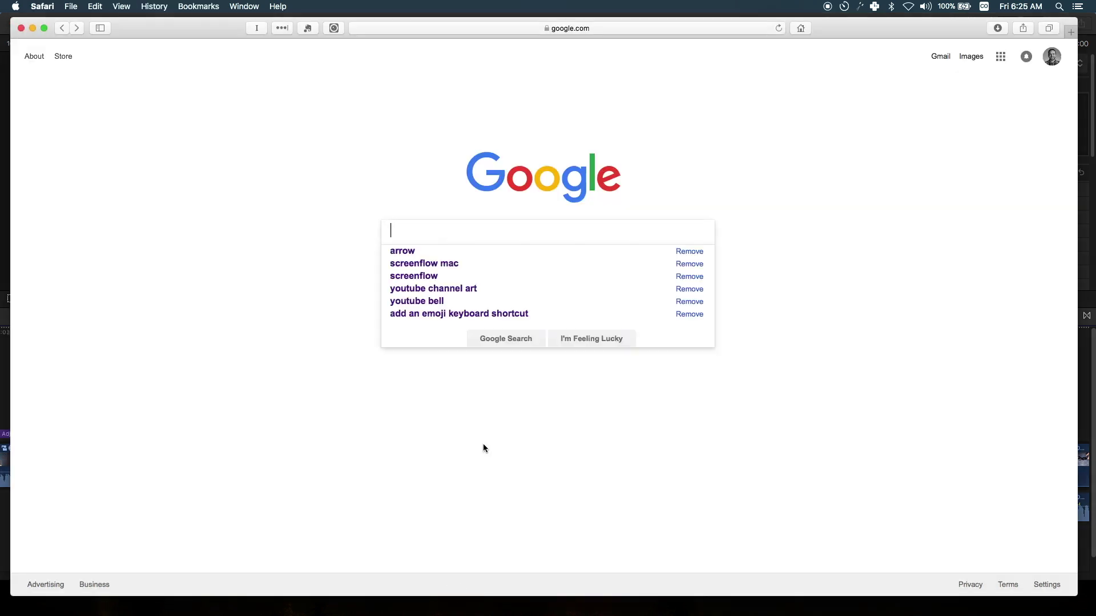
pyautogui.click(520, 250)
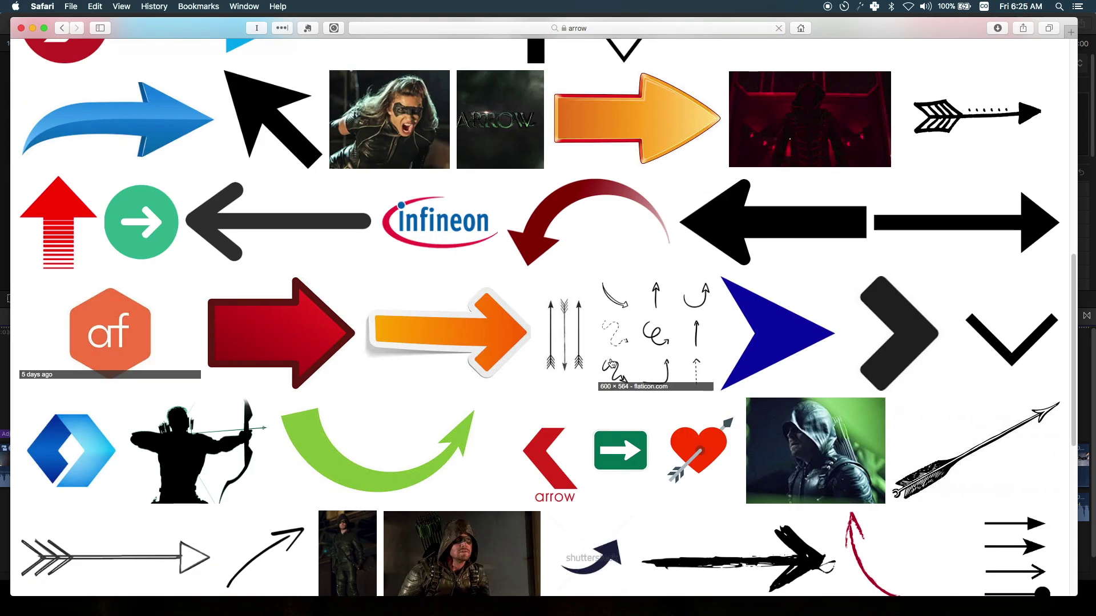
pyautogui.scroll(20, 612, 364)
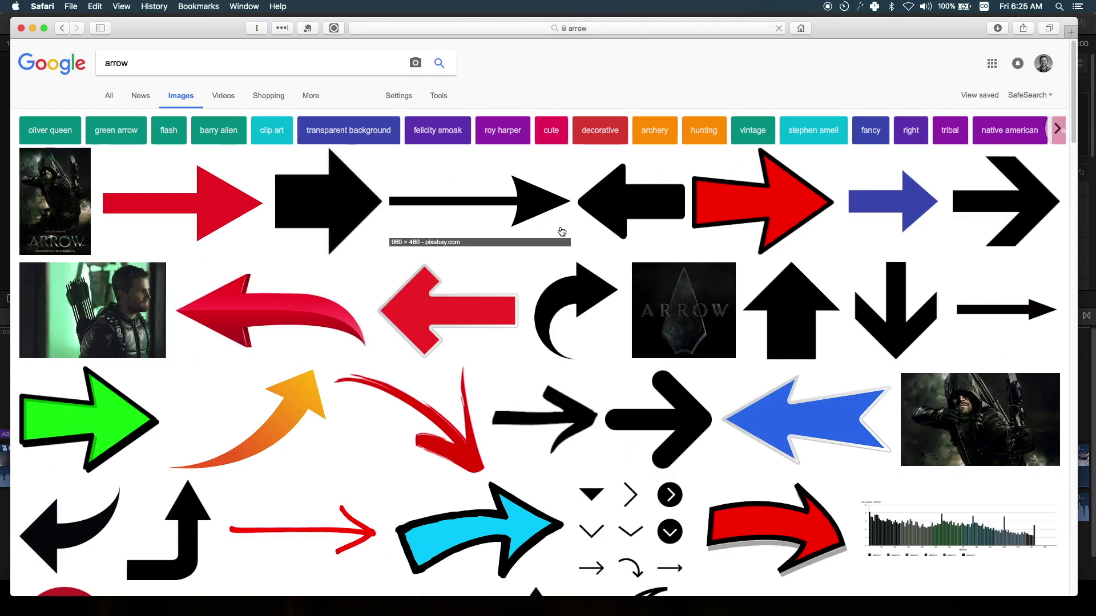
pyautogui.click(1094, 204)
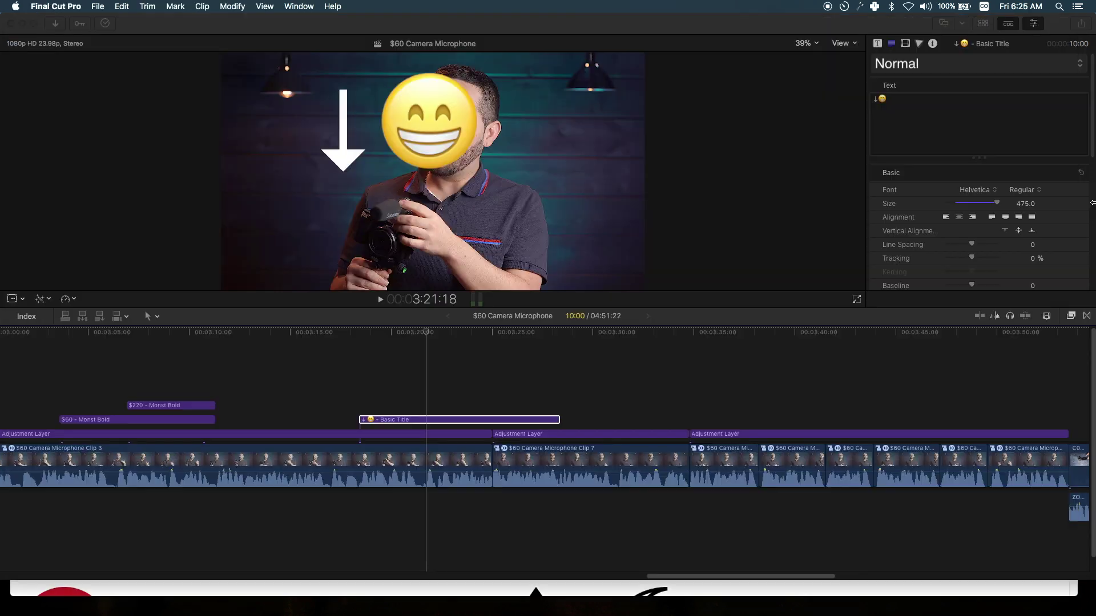
# - Delete the emoji title clip and add a fresh Basic Title above the clip at the playhead
pyautogui.click(415, 421)
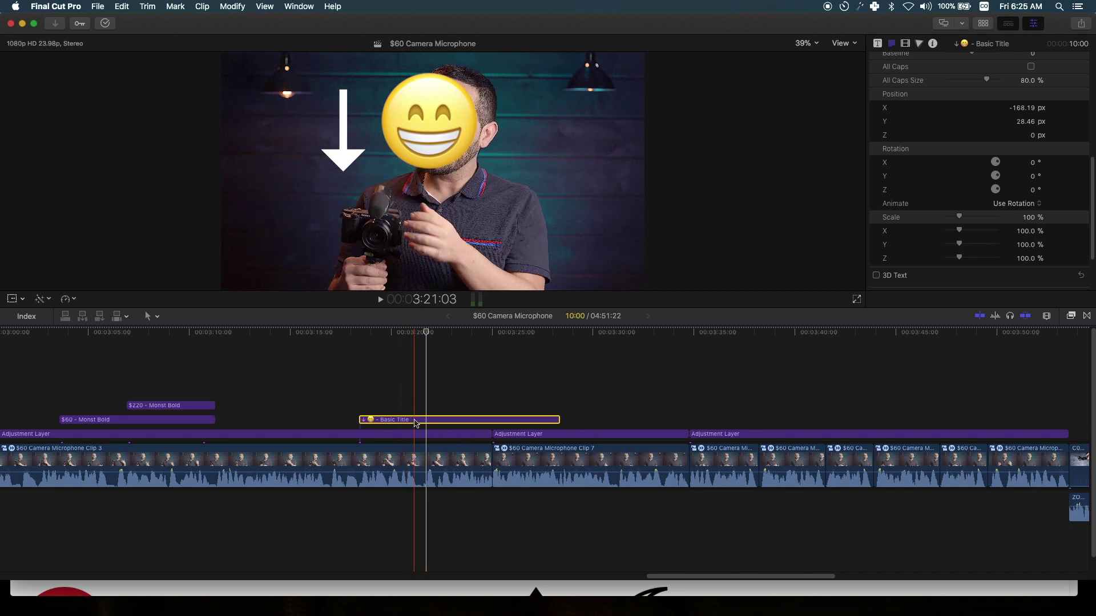
pyautogui.press('Delete')
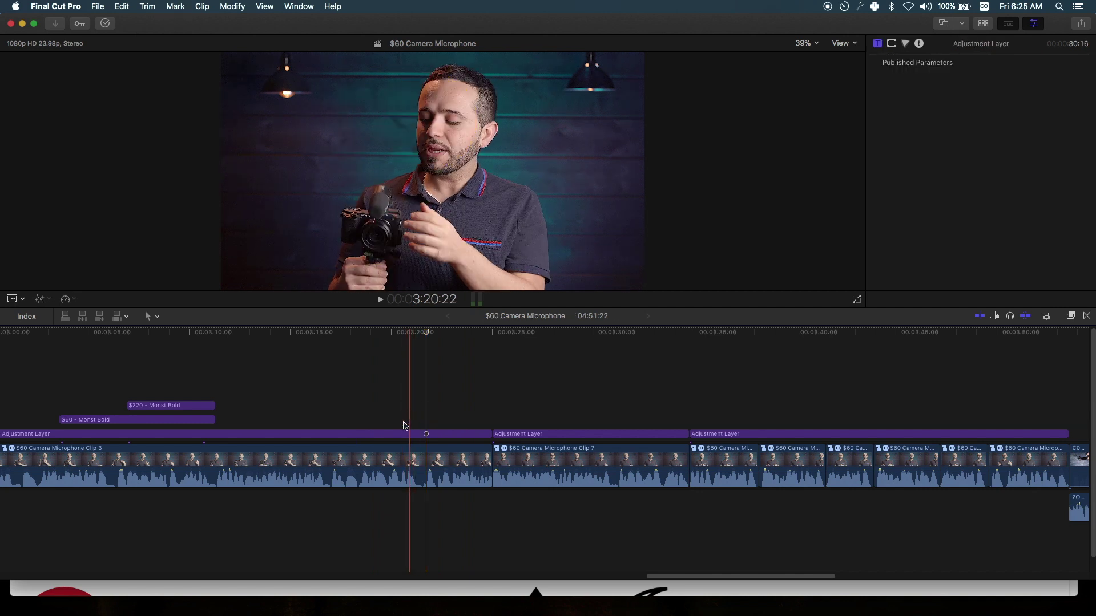
pyautogui.press('ctrl+super+1')
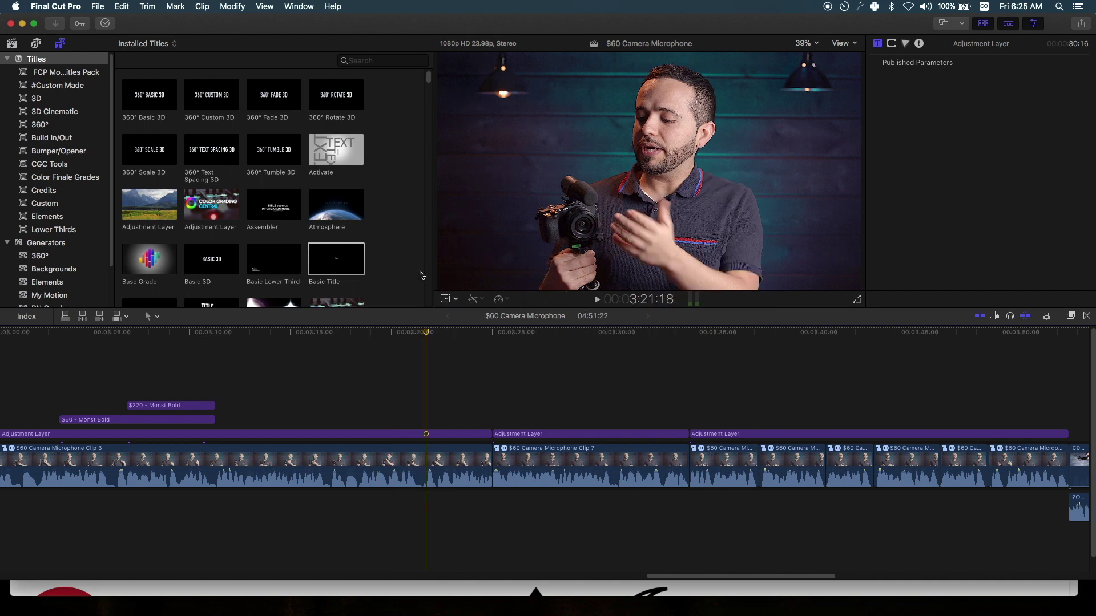
pyautogui.moveTo(335, 260); pyautogui.dragTo(376, 419)
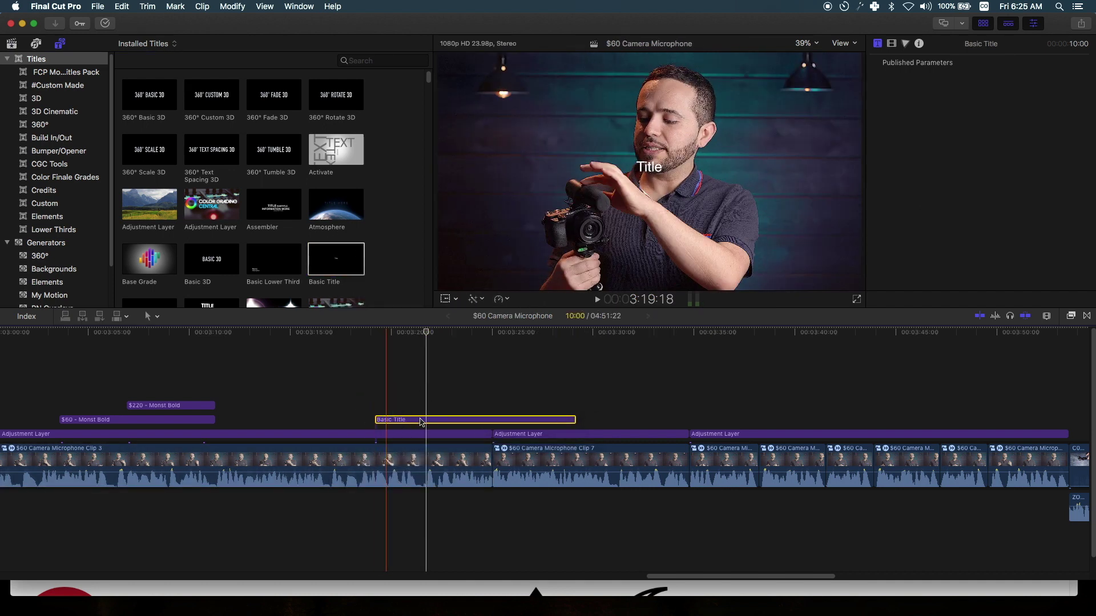
# - Open the new Basic Title's placeholder 'Title' text for editing
pyautogui.doubleClick(421, 420)
pyautogui.press('ctrl+super+1')
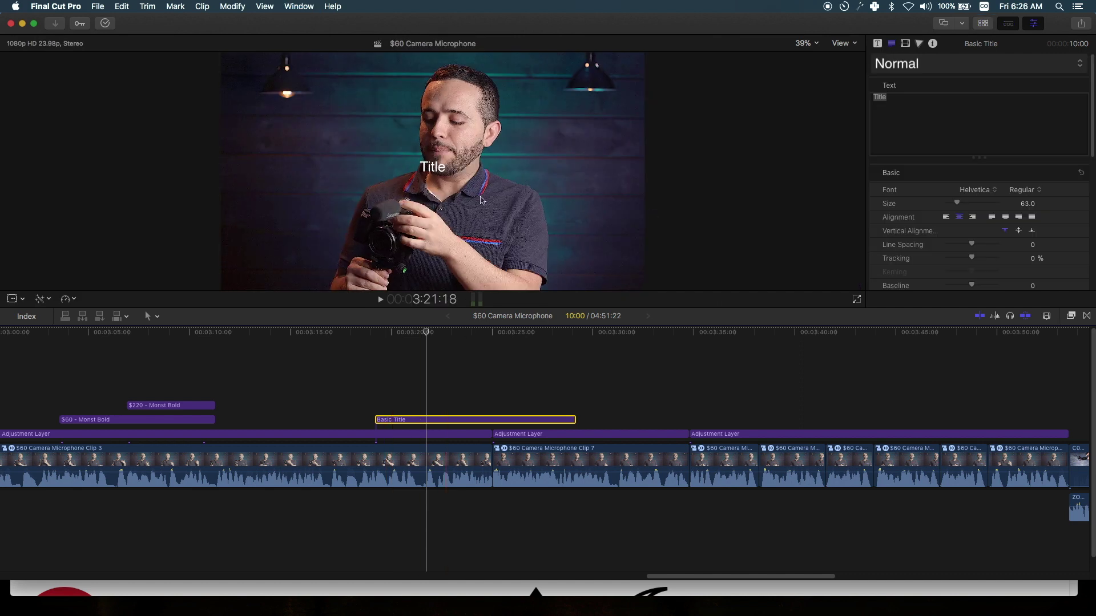
pyautogui.click(898, 109)
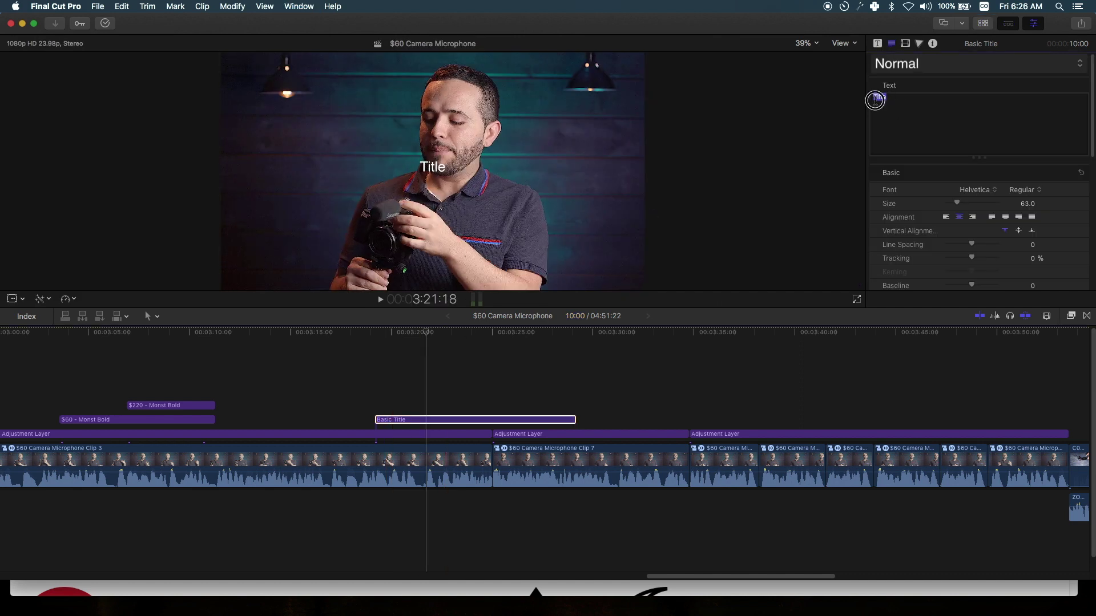
# - Replace the placeholder 'Title' text with the ↖ arrow symbol from Emoji & Symbols
pyautogui.press('BackSpace')
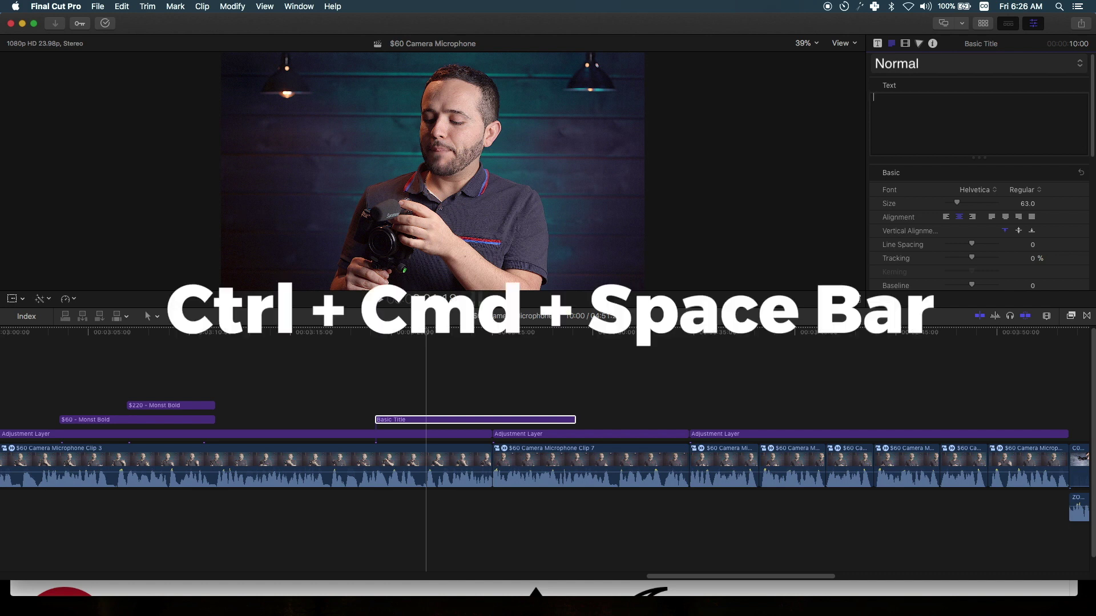
pyautogui.press('ctrl+super+space')
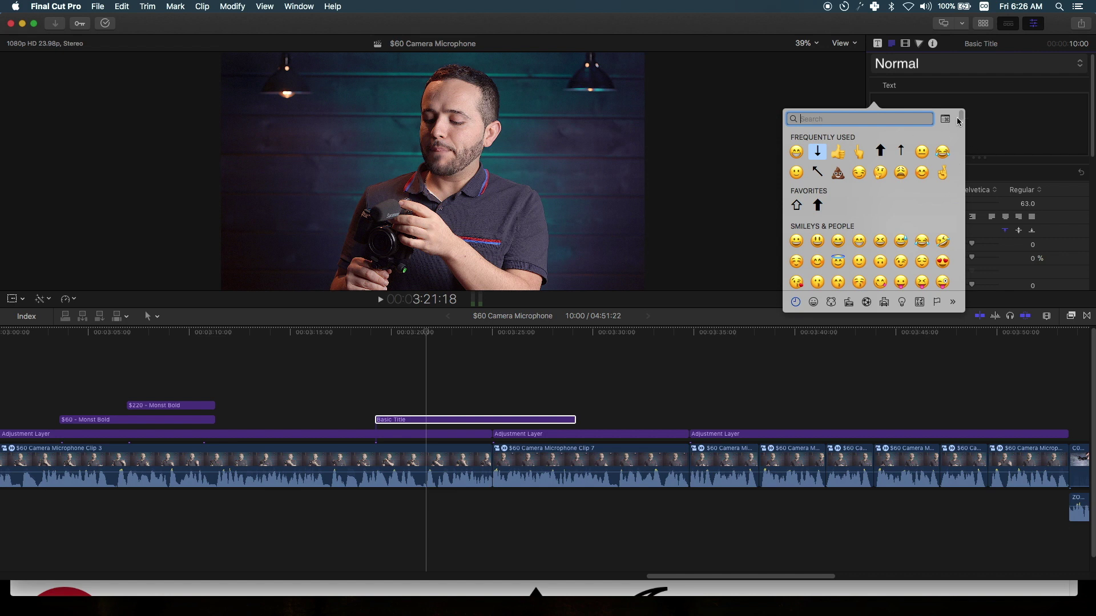
pyautogui.moveTo(959, 121)
pyautogui.mouseDown()
pyautogui.moveTo(953, 286)
pyautogui.moveTo(949, 110)
pyautogui.mouseUp()
pyautogui.click(817, 172)
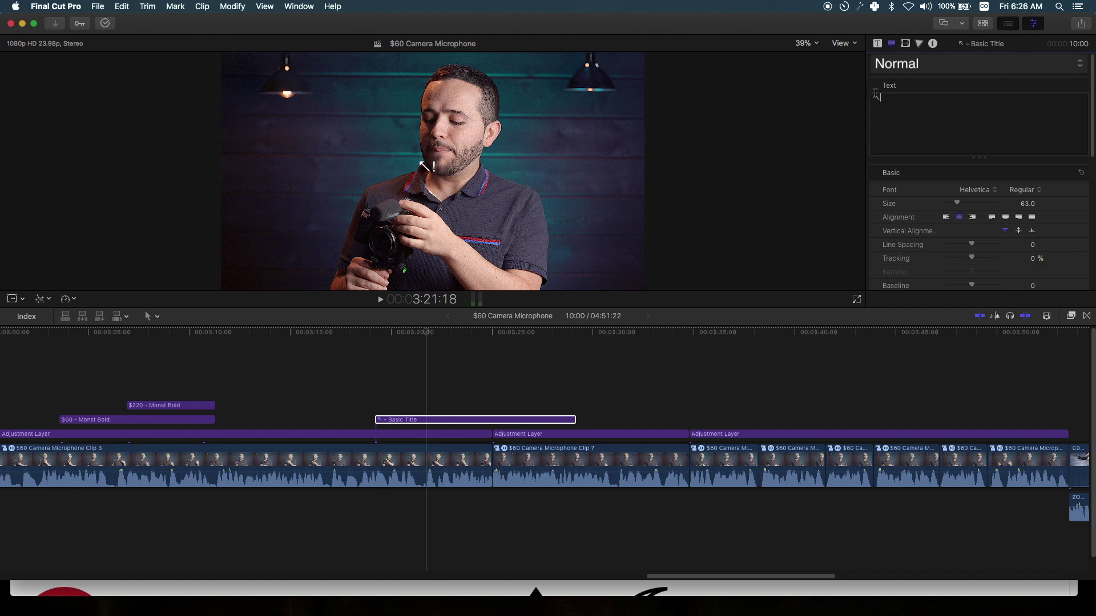
# - Set the title's font to Herculanum and replace the ↖ with a ↓ arrow symbol
pyautogui.click(984, 195)
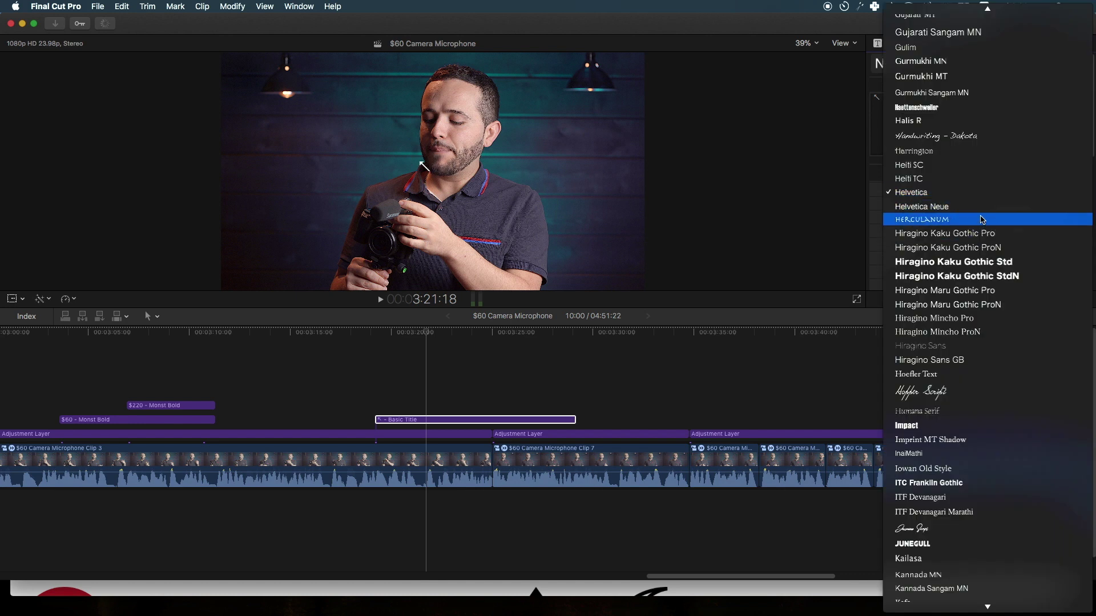
pyautogui.click(982, 219)
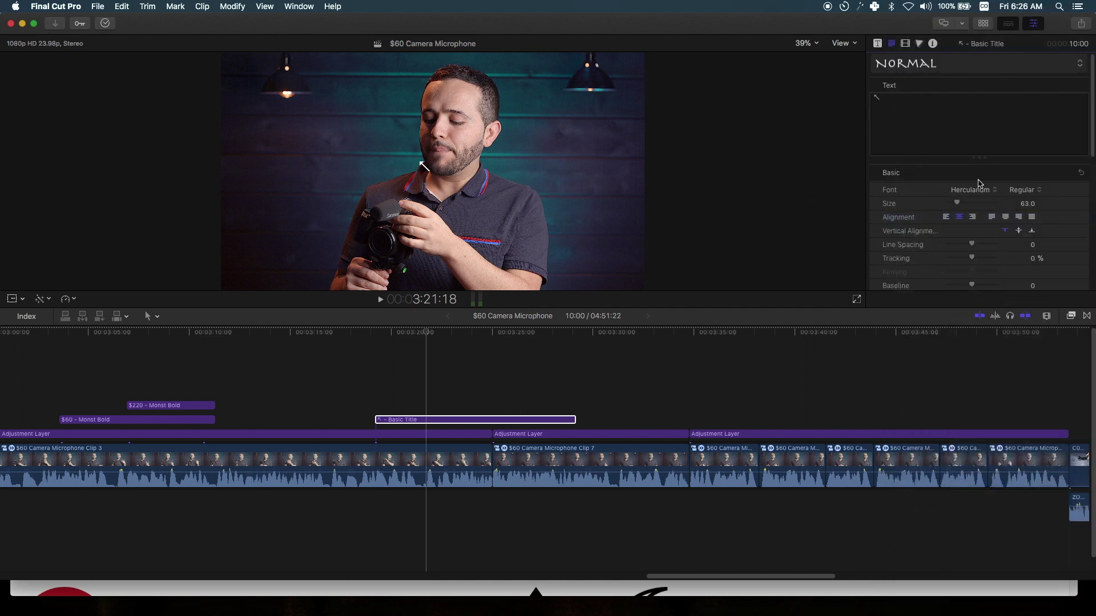
pyautogui.click(959, 128)
pyautogui.press('BackSpace')
pyautogui.press('ctrl+super+space')
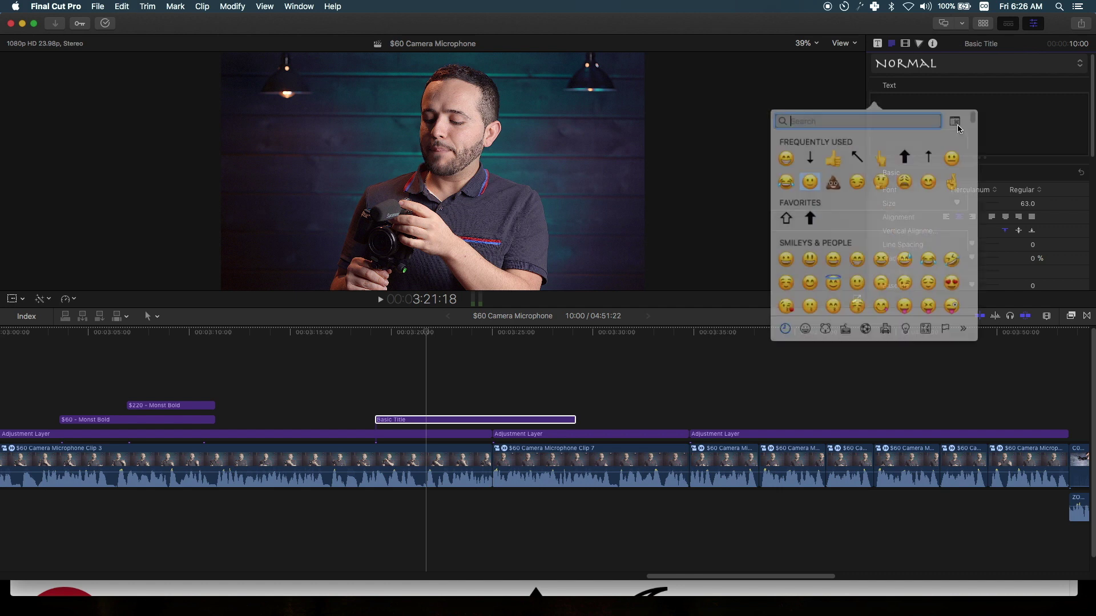
pyautogui.click(817, 151)
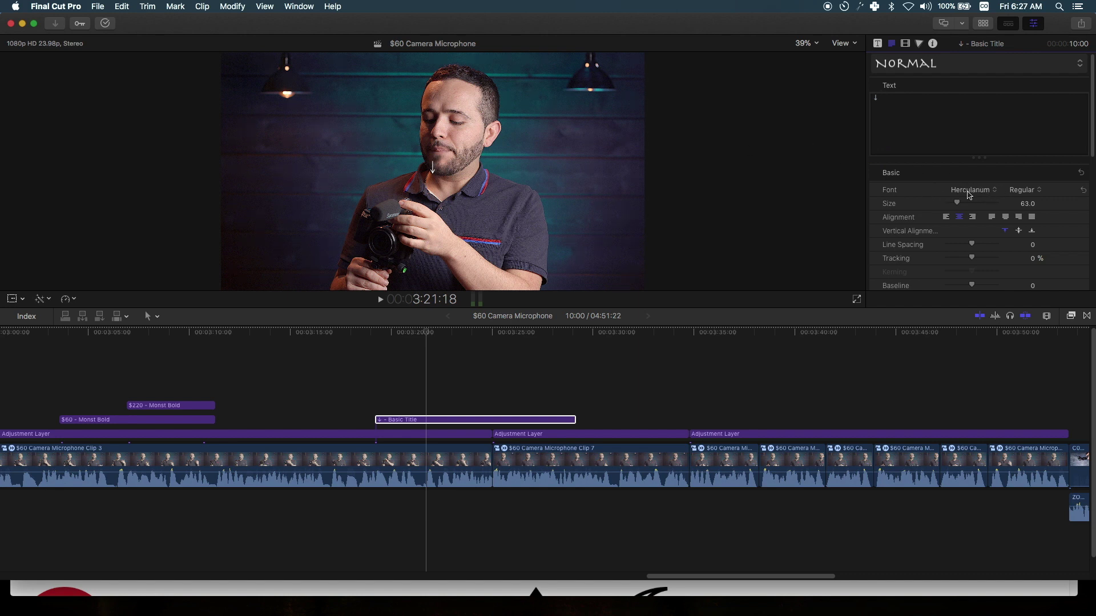
# - Enlarge the arrow title to size 288, move it left of the face, and set it to Meiryo Bold
pyautogui.moveTo(960, 204); pyautogui.dragTo(1081, 199)
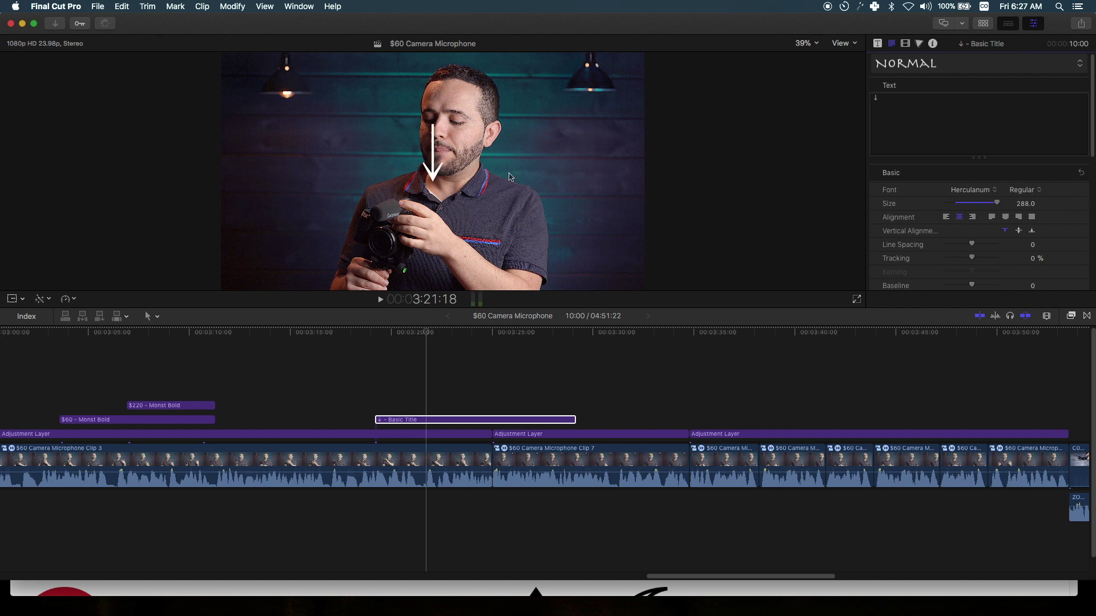
pyautogui.moveTo(433, 174); pyautogui.dragTo(377, 168)
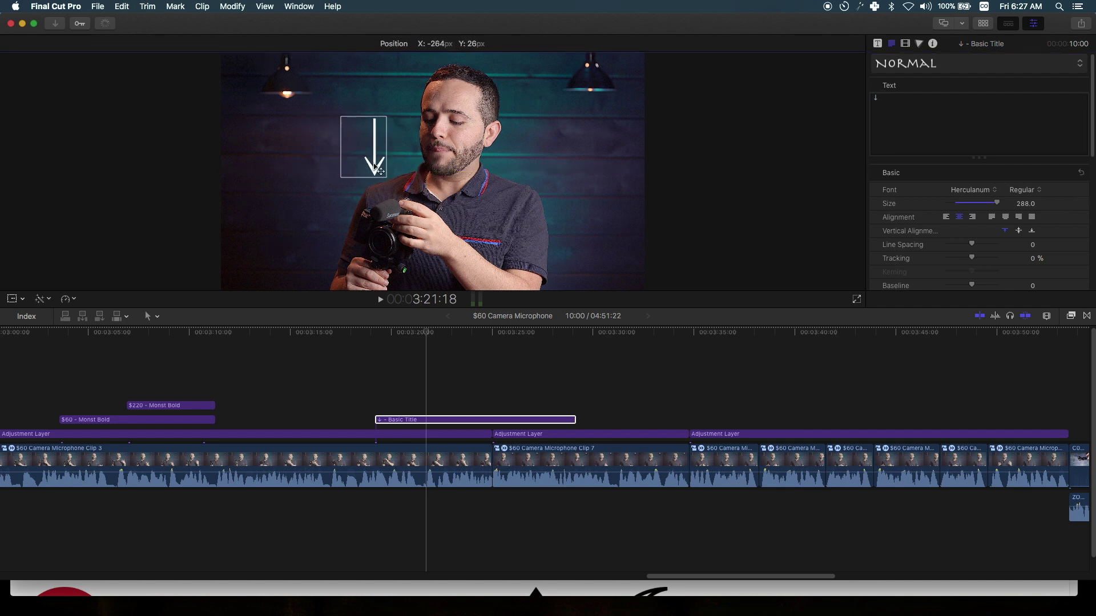
pyautogui.click(965, 191)
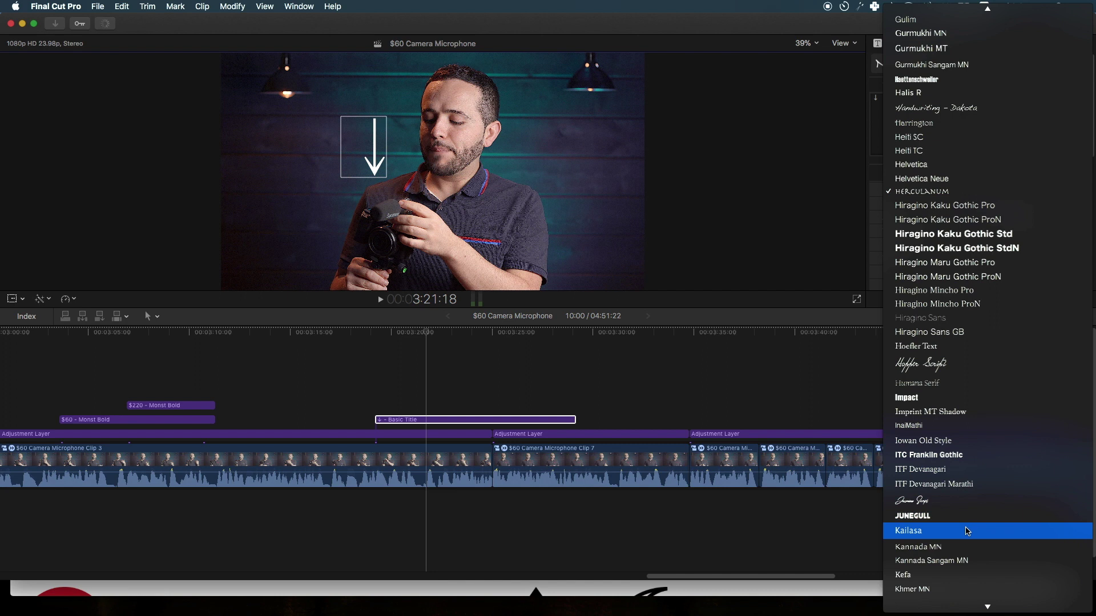
pyautogui.scroll(-10, 968, 532)
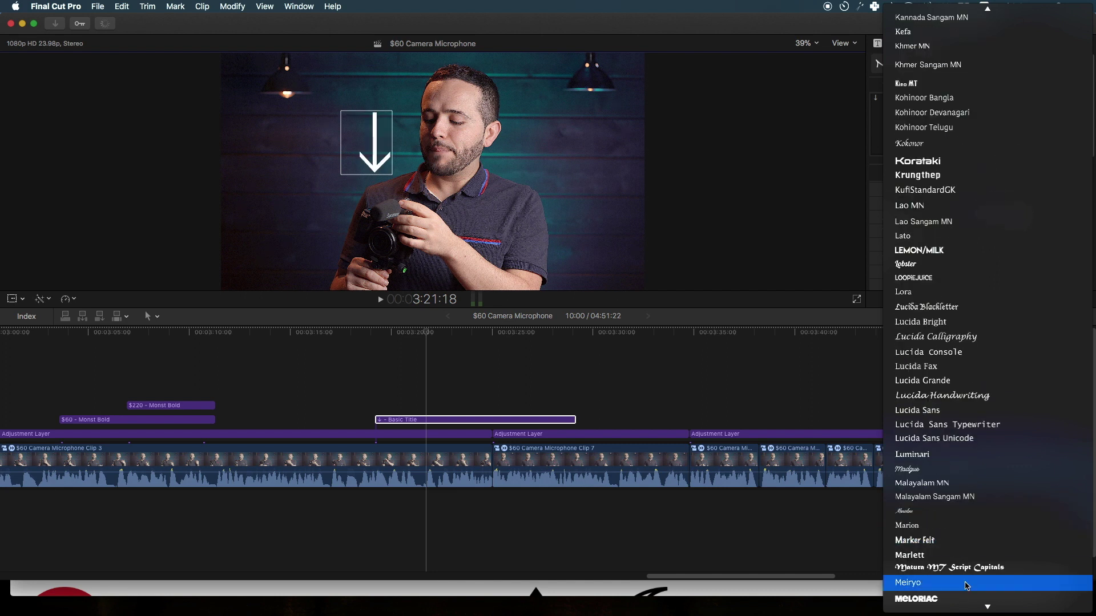
pyautogui.click(973, 578)
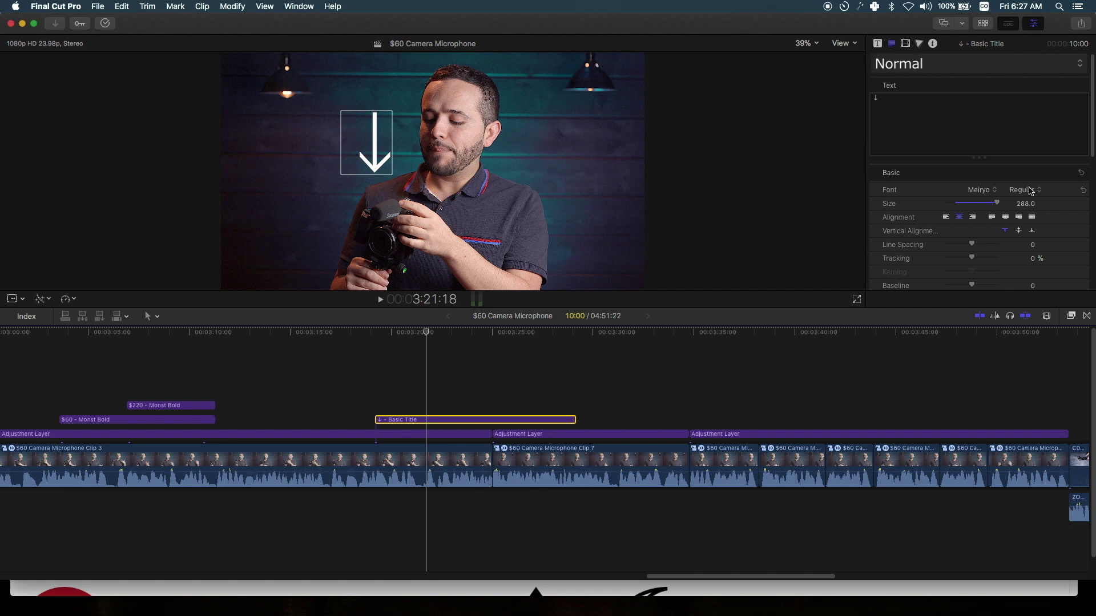
pyautogui.click(1031, 193)
pyautogui.click(1041, 225)
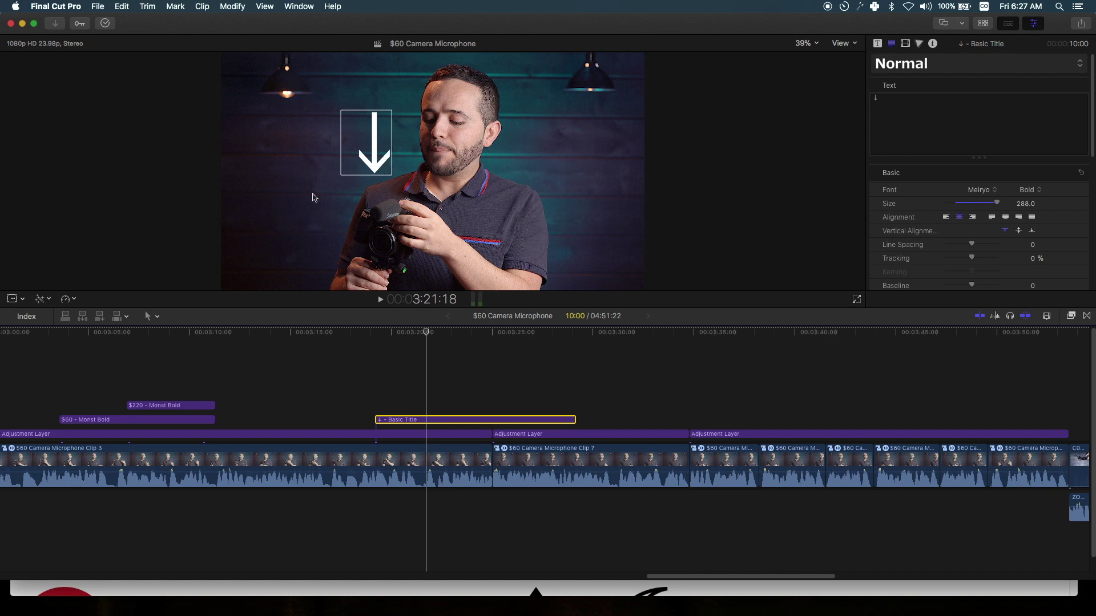
pyautogui.click(13, 298)
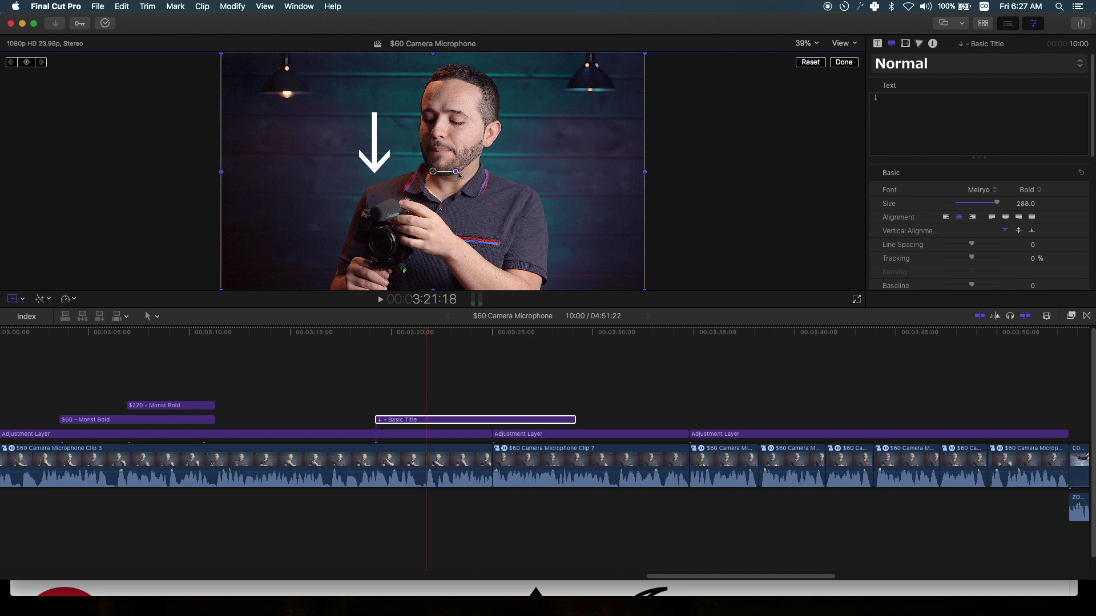
# - Rotate the arrow title about 25–30° and move it up-left toward the camera
pyautogui.moveTo(459, 174); pyautogui.dragTo(455, 159)
pyautogui.moveTo(379, 195); pyautogui.dragTo(351, 173)
pyautogui.click(844, 62)
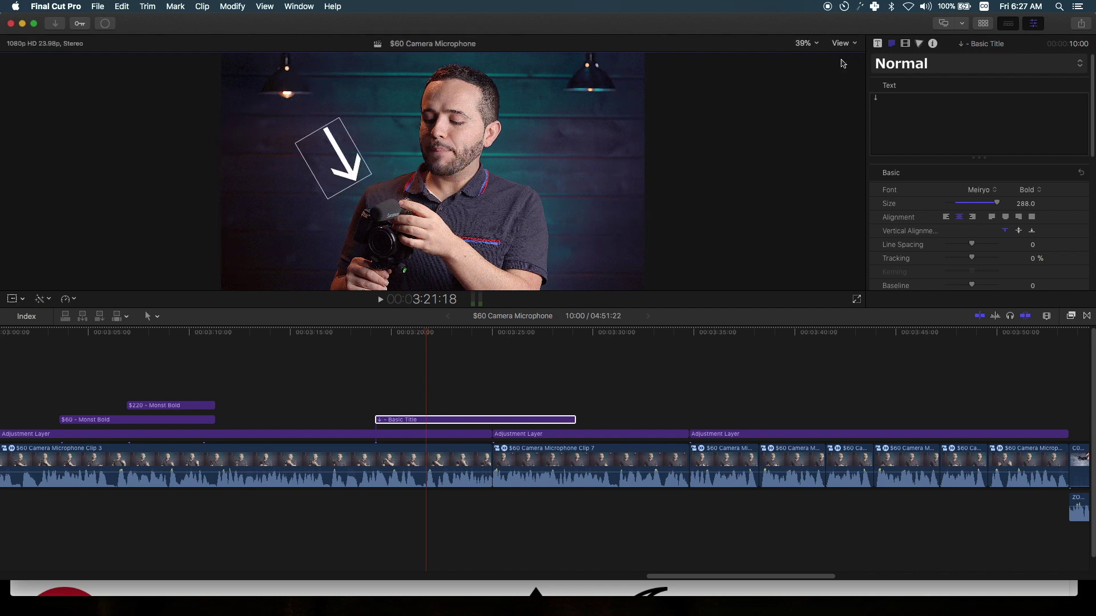
# - Reselect the arrow title clip in the timeline and bring up the Titles browser
pyautogui.click(436, 383)
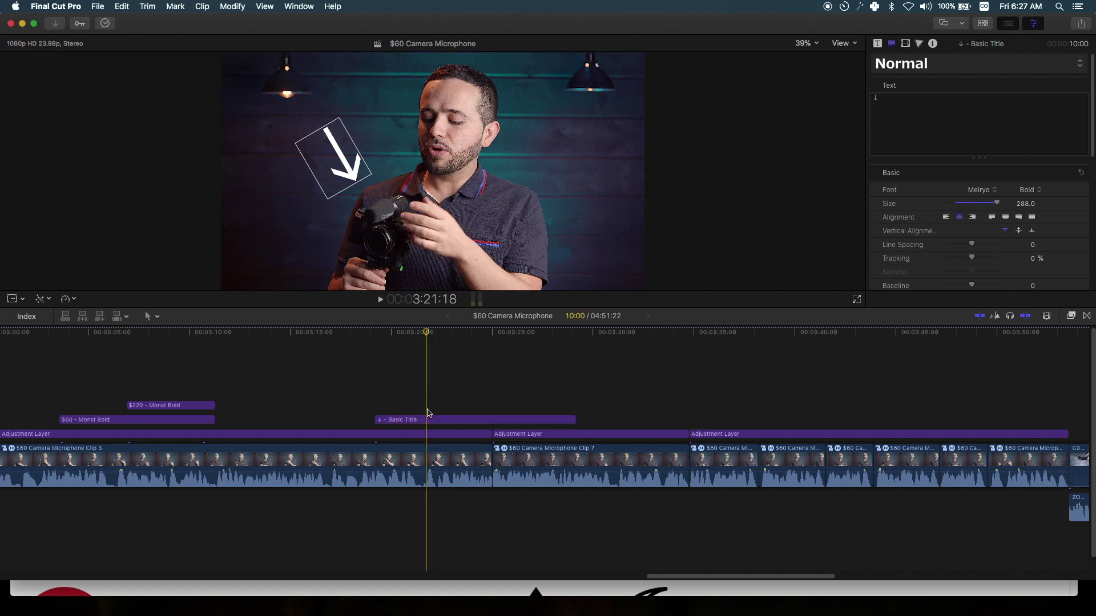
pyautogui.click(438, 419)
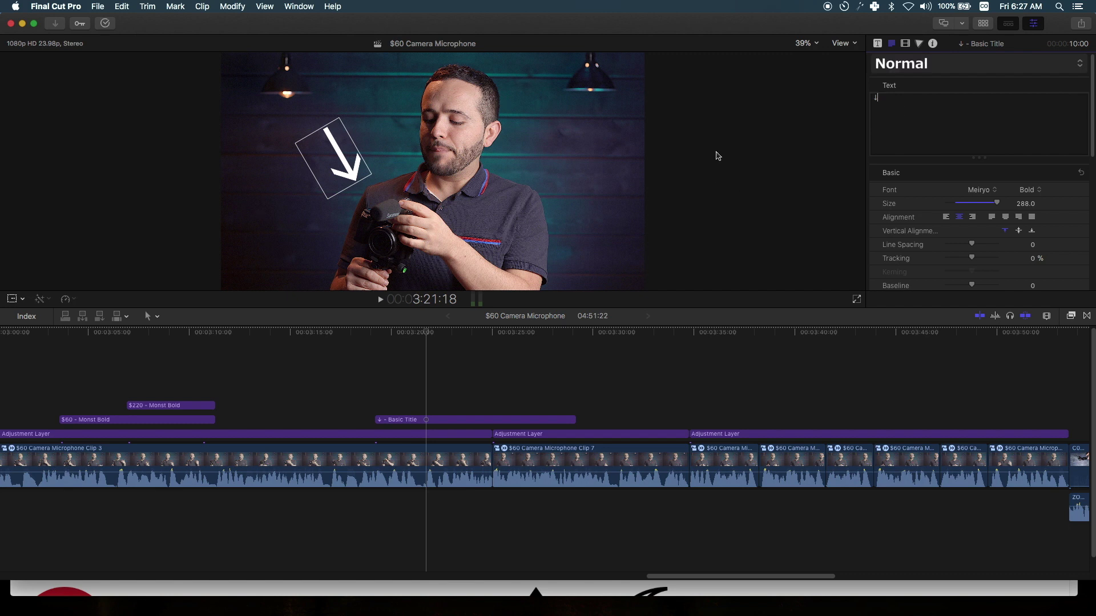
pyautogui.click(425, 421)
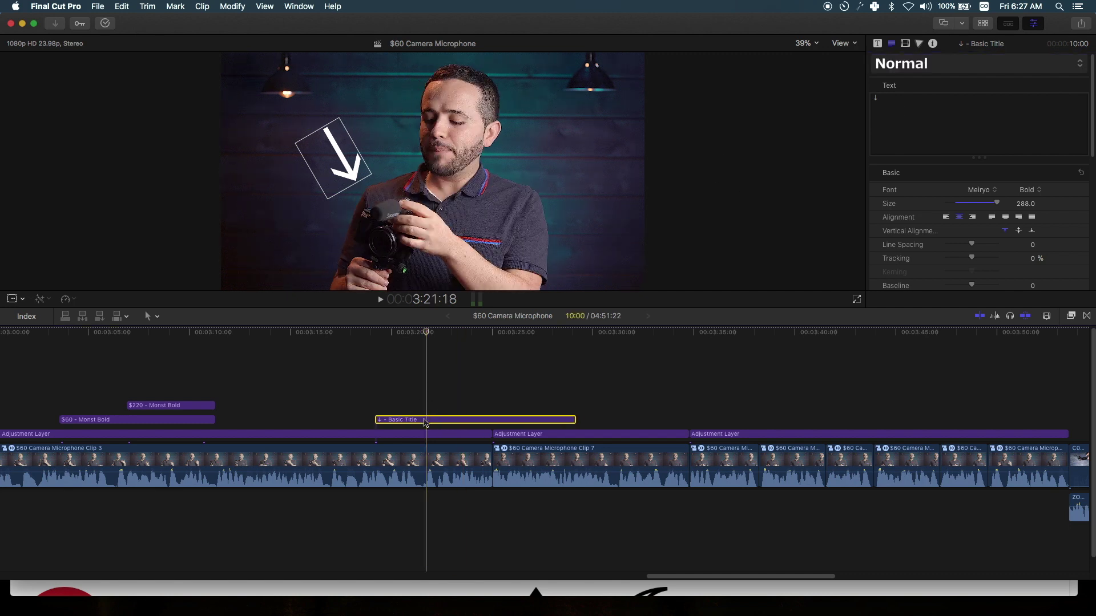
pyautogui.press('ctrl+super+1')
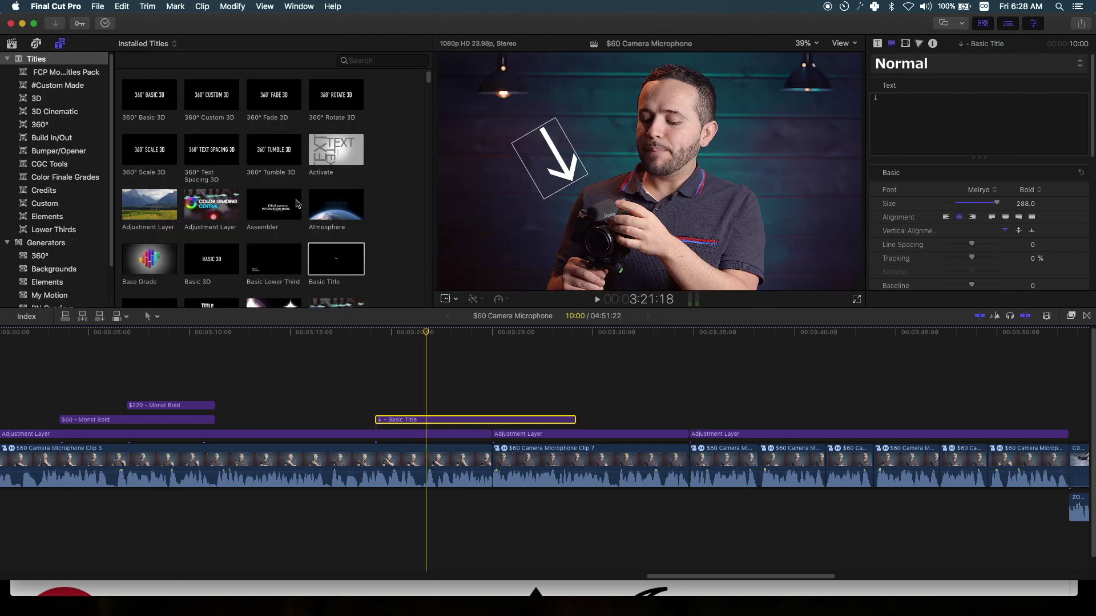
# - Stack a second Basic Title above the arrow and change its 'Title' text to the grinning emoji
pyautogui.moveTo(318, 247); pyautogui.dragTo(379, 405)
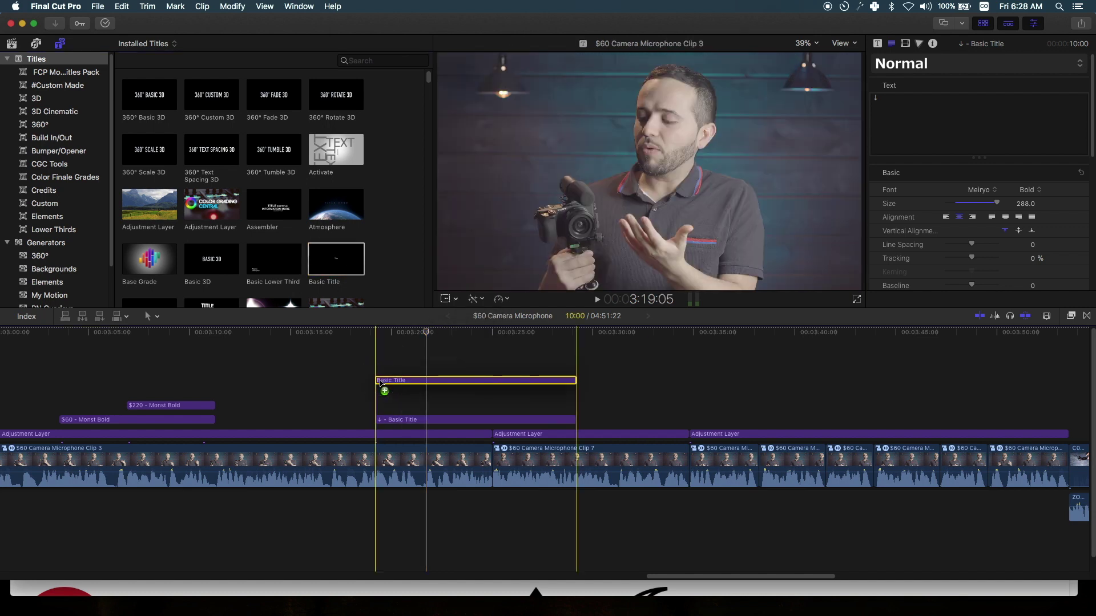
pyautogui.press('ctrl+super+1')
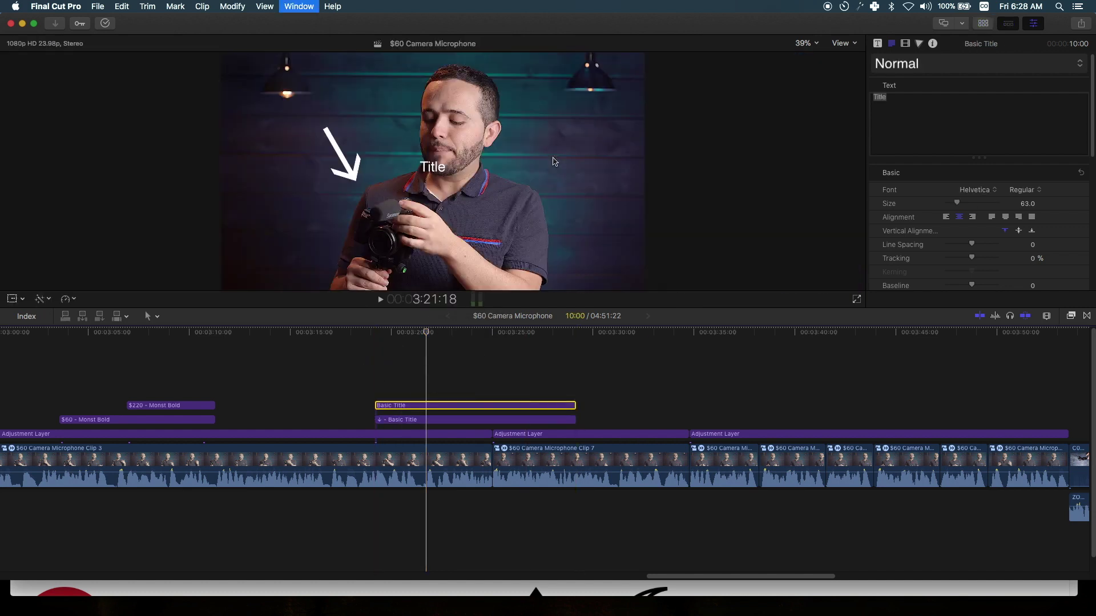
pyautogui.click(926, 124)
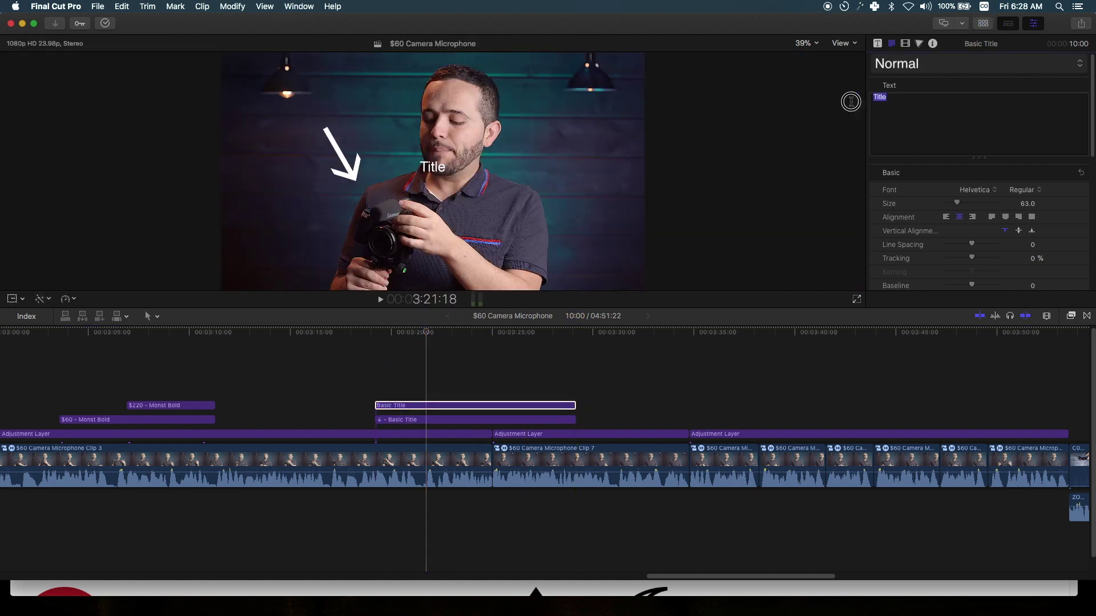
pyautogui.press('BackSpace')
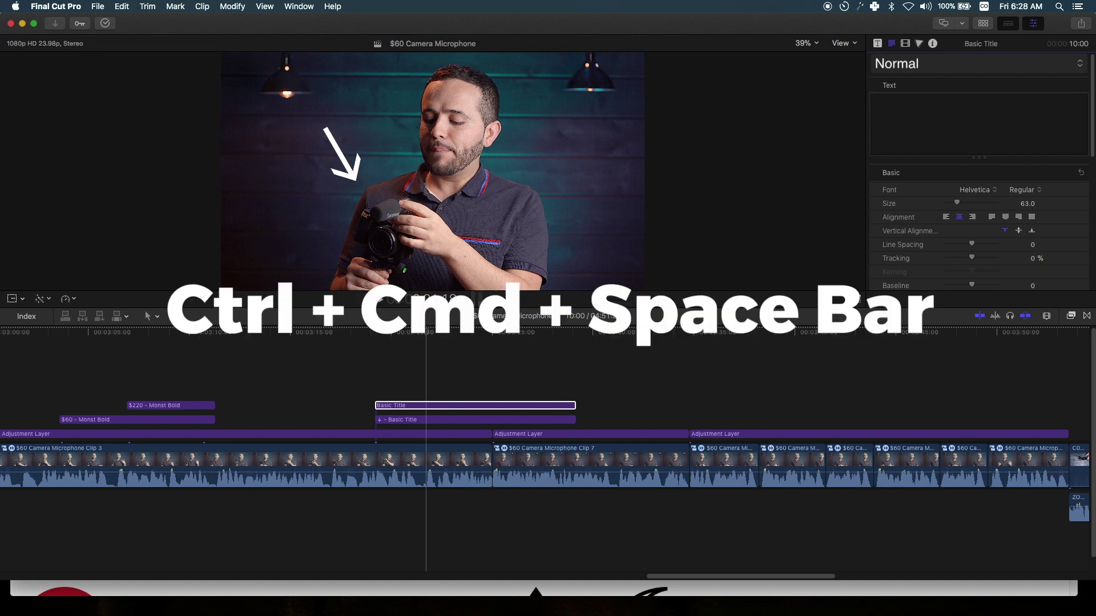
pyautogui.press('ctrl+super+space')
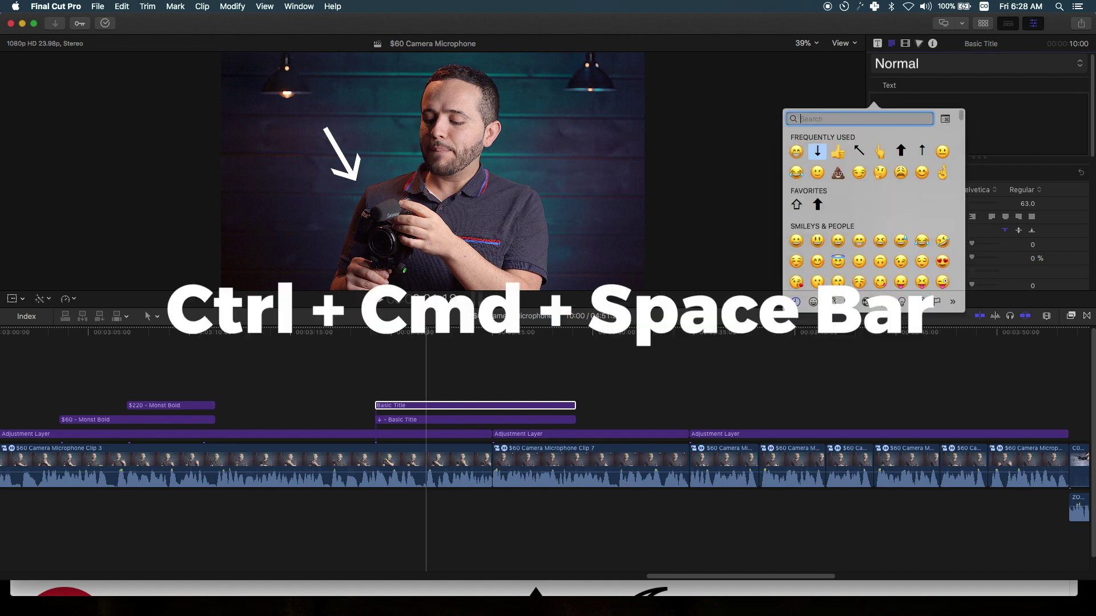
pyautogui.click(797, 153)
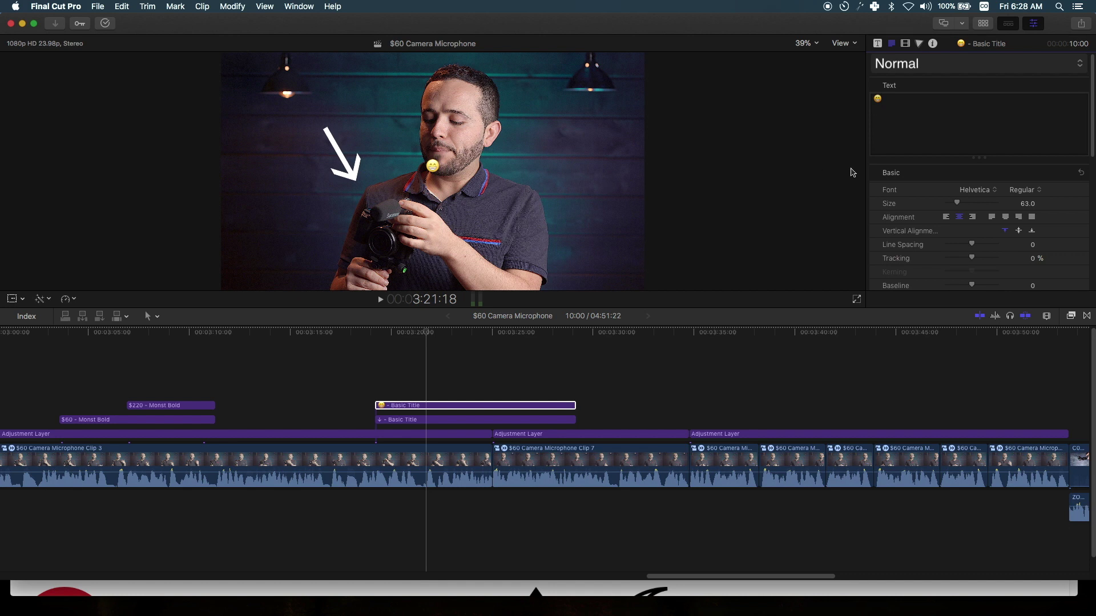
# - Enlarge the emoji title to size 699, move it up over the face, then switch to Safari
pyautogui.moveTo(957, 204); pyautogui.dragTo(1078, 191)
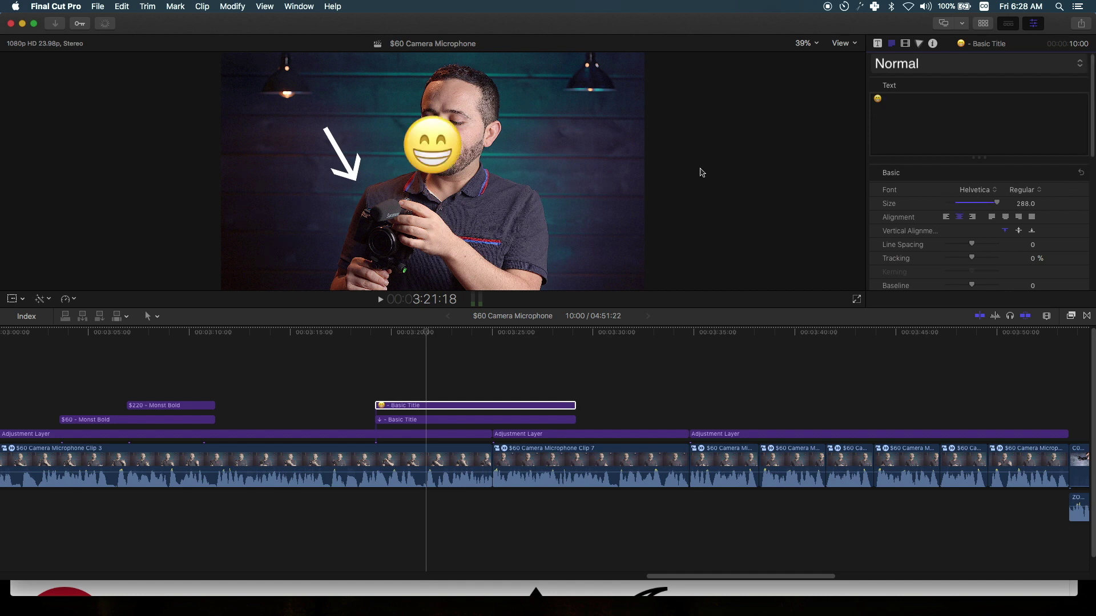
pyautogui.moveTo(1027, 206)
pyautogui.mouseDown()
pyautogui.moveTo(1067, 203)
pyautogui.moveTo(1028, 196)
pyautogui.mouseUp()
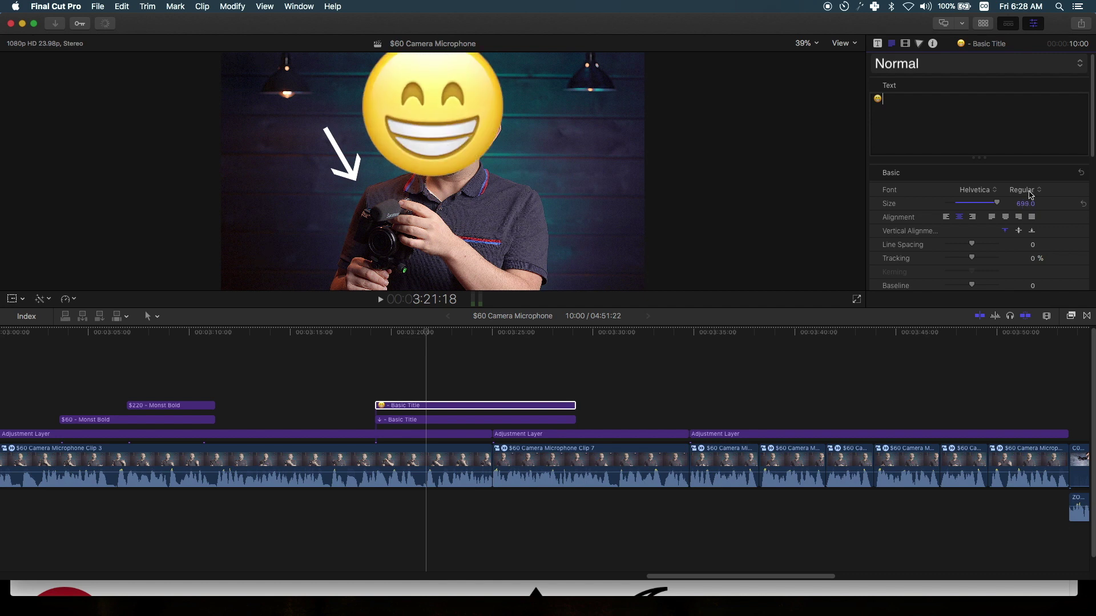
pyautogui.moveTo(429, 131); pyautogui.dragTo(483, 118)
pyautogui.click(12, 298)
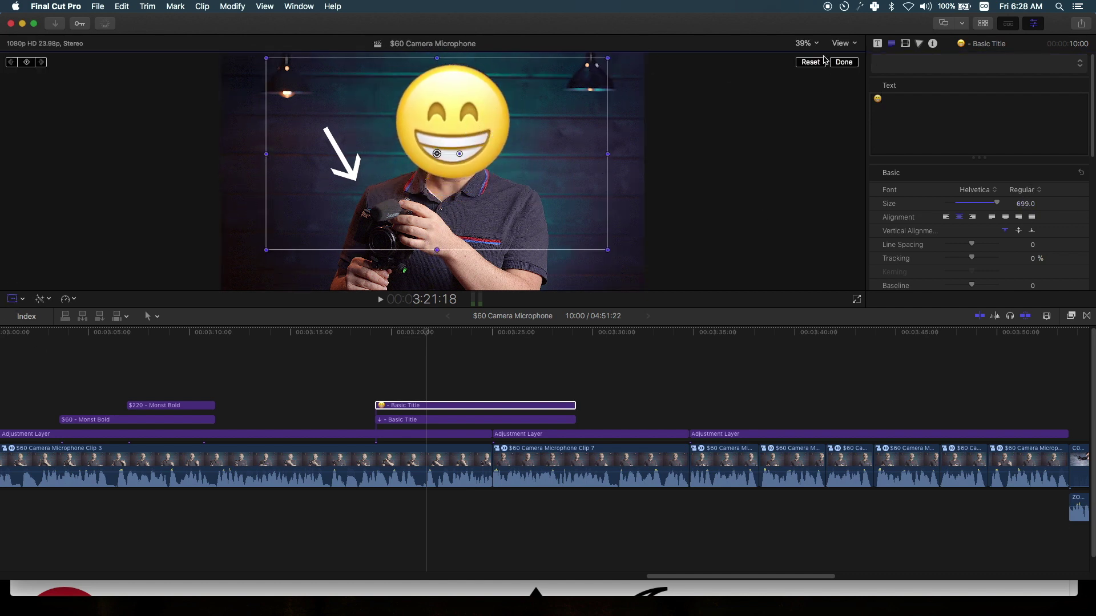
pyautogui.click(847, 44)
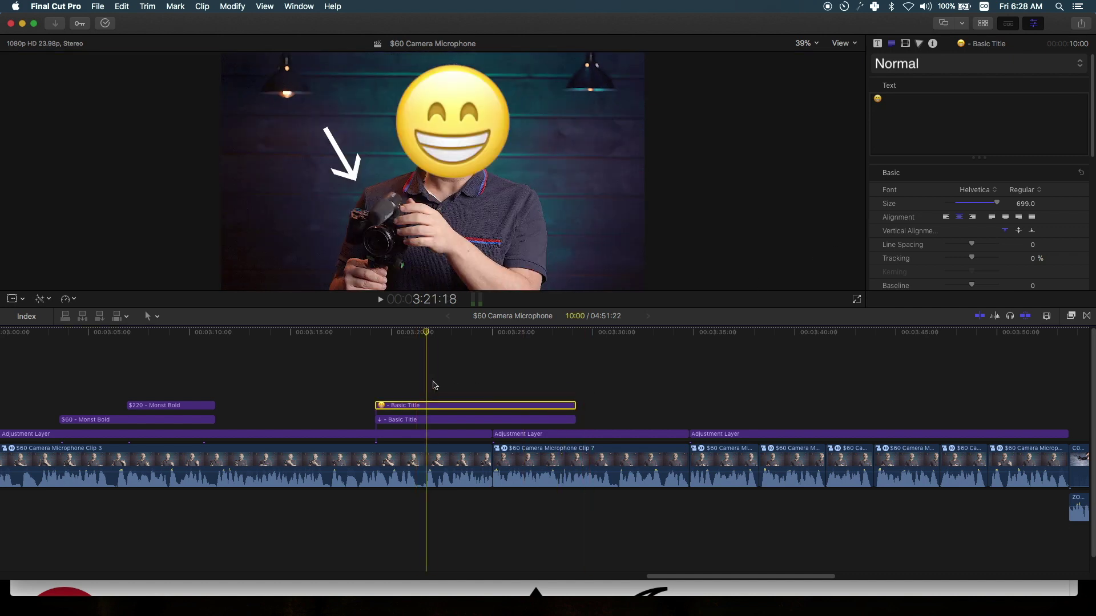
pyautogui.press('super+Tab')
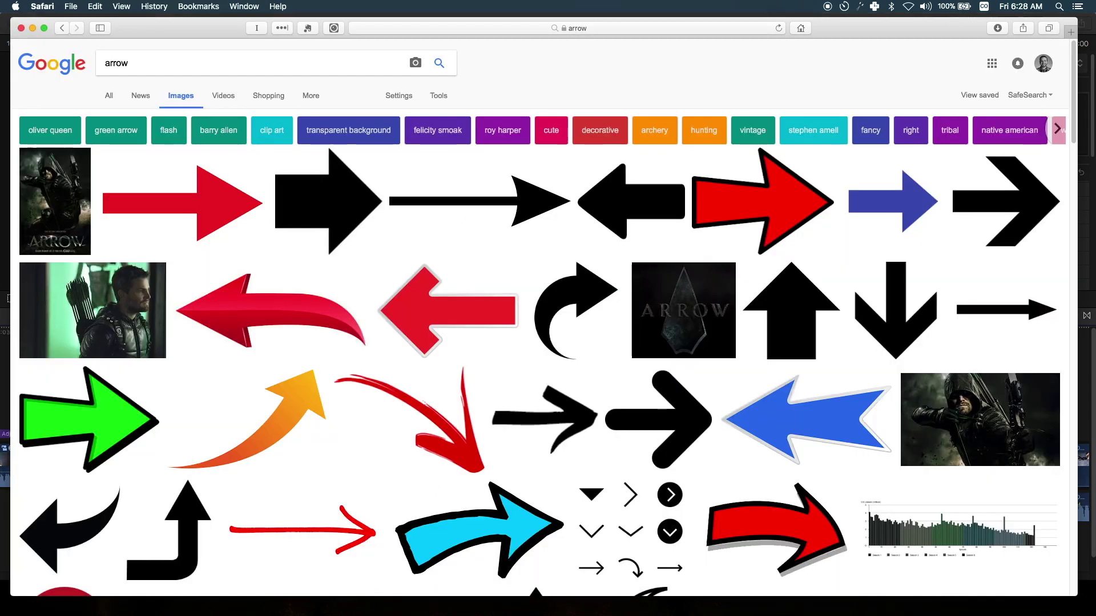
# - Bring Final Cut Pro back in front of Safari to show the finished frame
pyautogui.click(1080, 39)
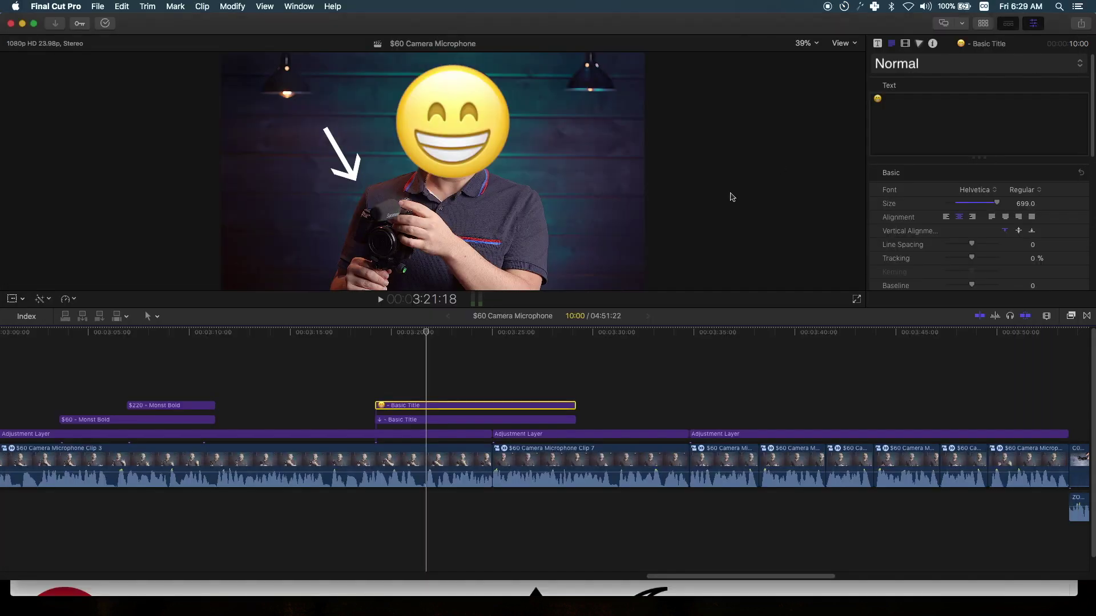